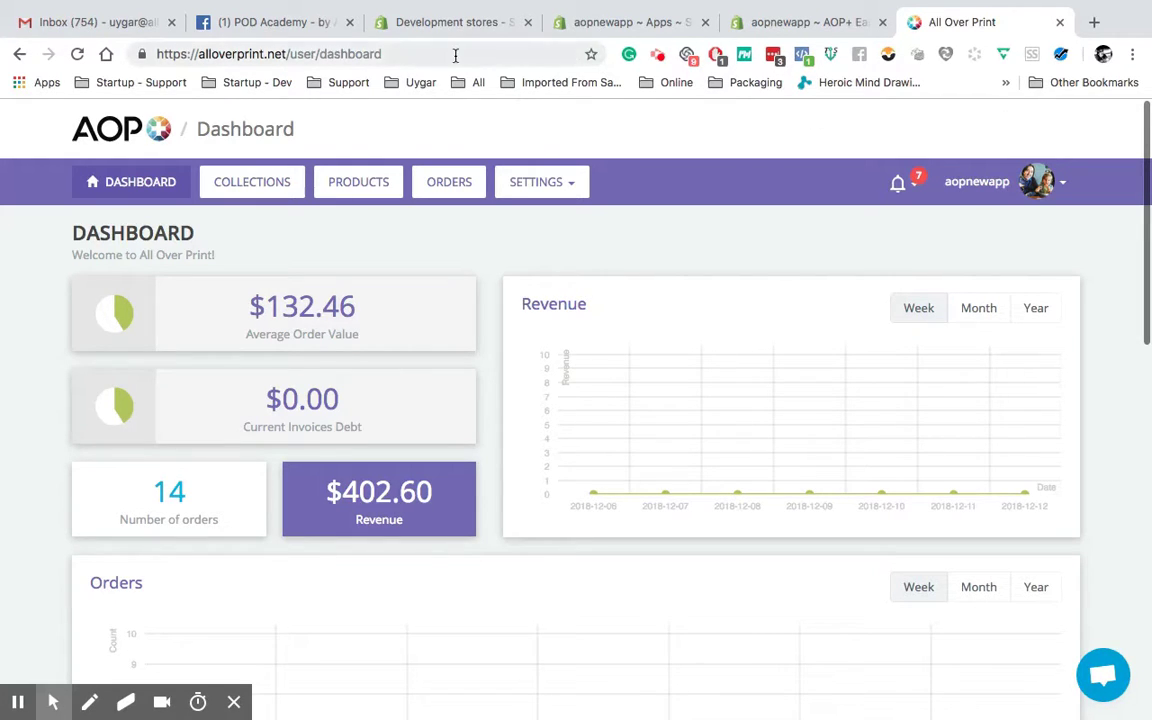
Step: Try to open the AOP+ Etsy installer page at aop.plus/etsy from the All Over Print dashboard
{"action": "left_click", "coordinate": [410, 53]}
{"action": "type", "text": "qoa"}
{"action": "key", "text": "BackSpace"}
{"action": "key", "text": "BackSpace"}
{"action": "key", "text": "BackSpace"}
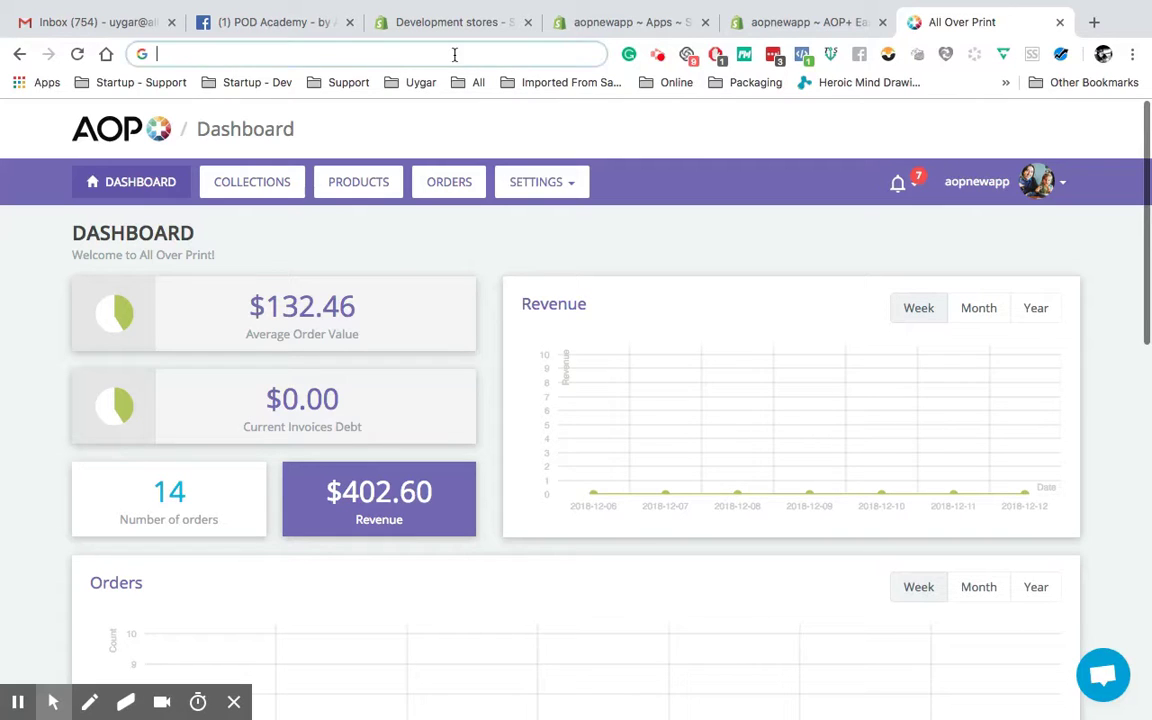
{"action": "type", "text": "aop.plus/etsy"}
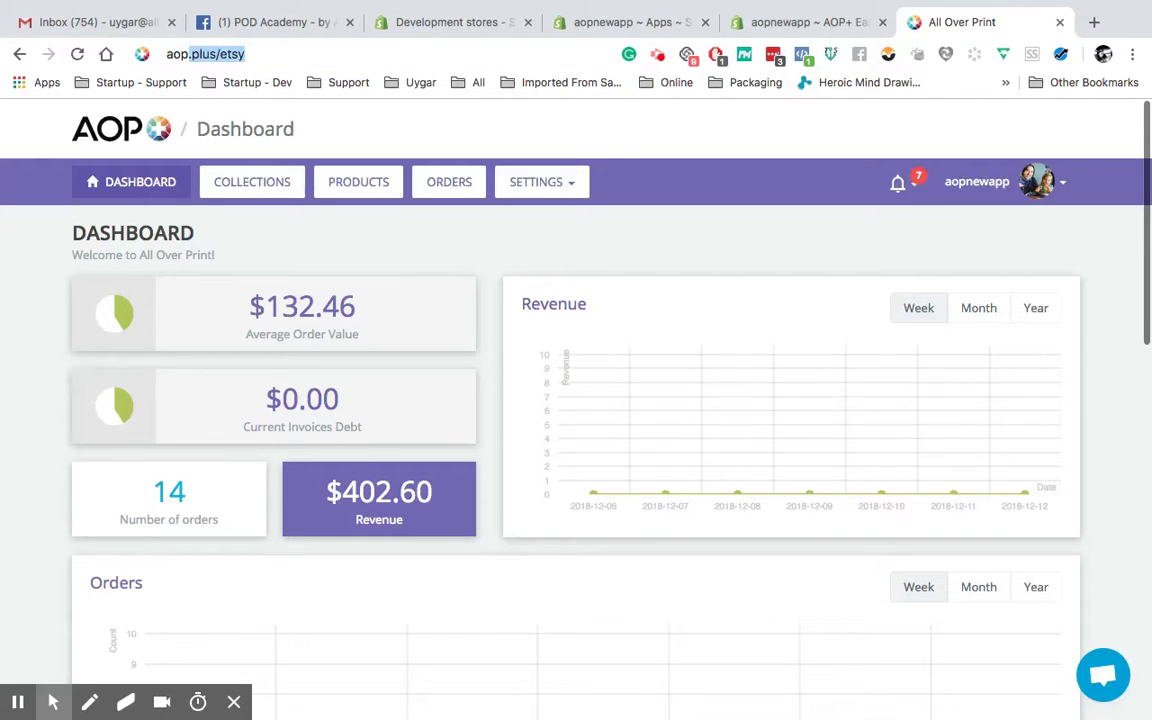
{"action": "left_click", "coordinate": [220, 53]}
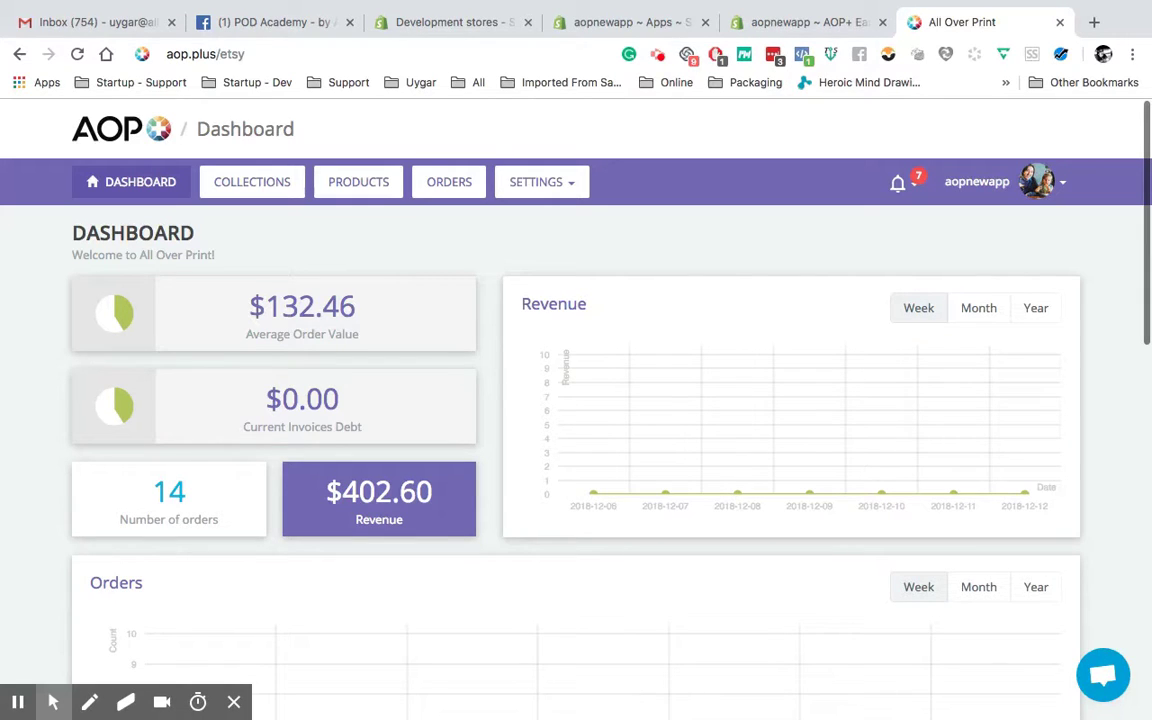
{"action": "key", "text": "Return"}
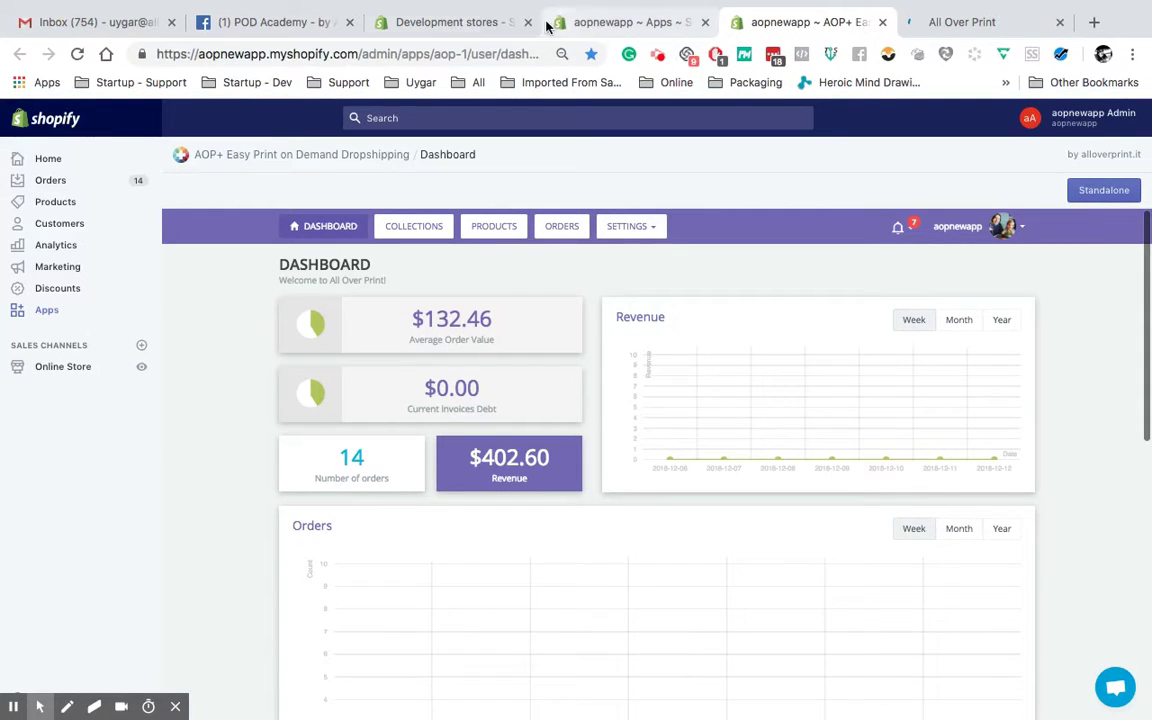
Step: Open AOP+ Easy Print on Demand Dropshipping from the aopnewapp store's installed apps and compare its embedded dashboard with the standalone one
{"action": "left_click", "coordinate": [457, 30]}
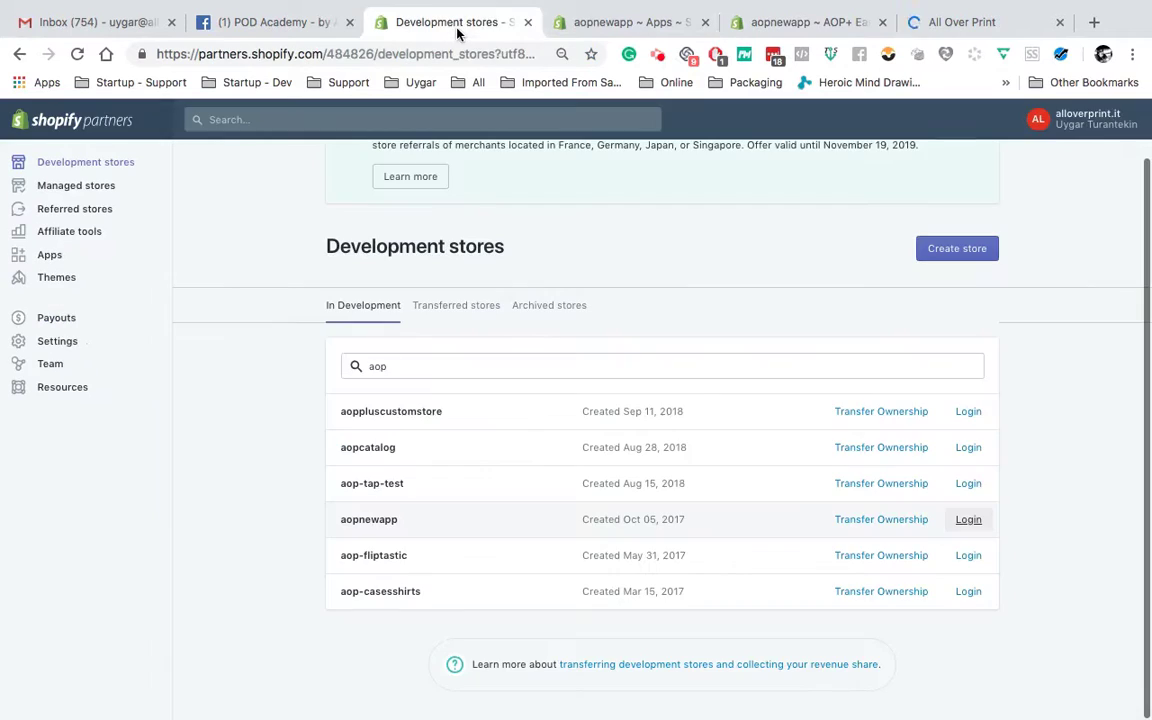
{"action": "left_click", "coordinate": [586, 22]}
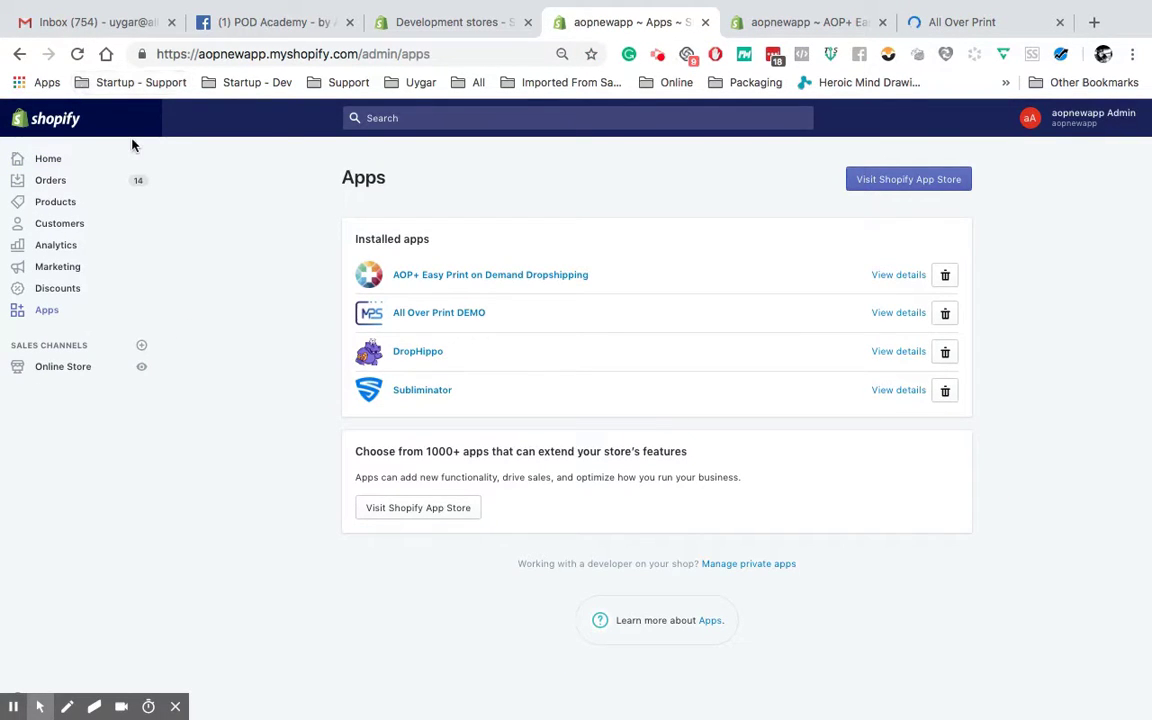
{"action": "left_click", "coordinate": [415, 287]}
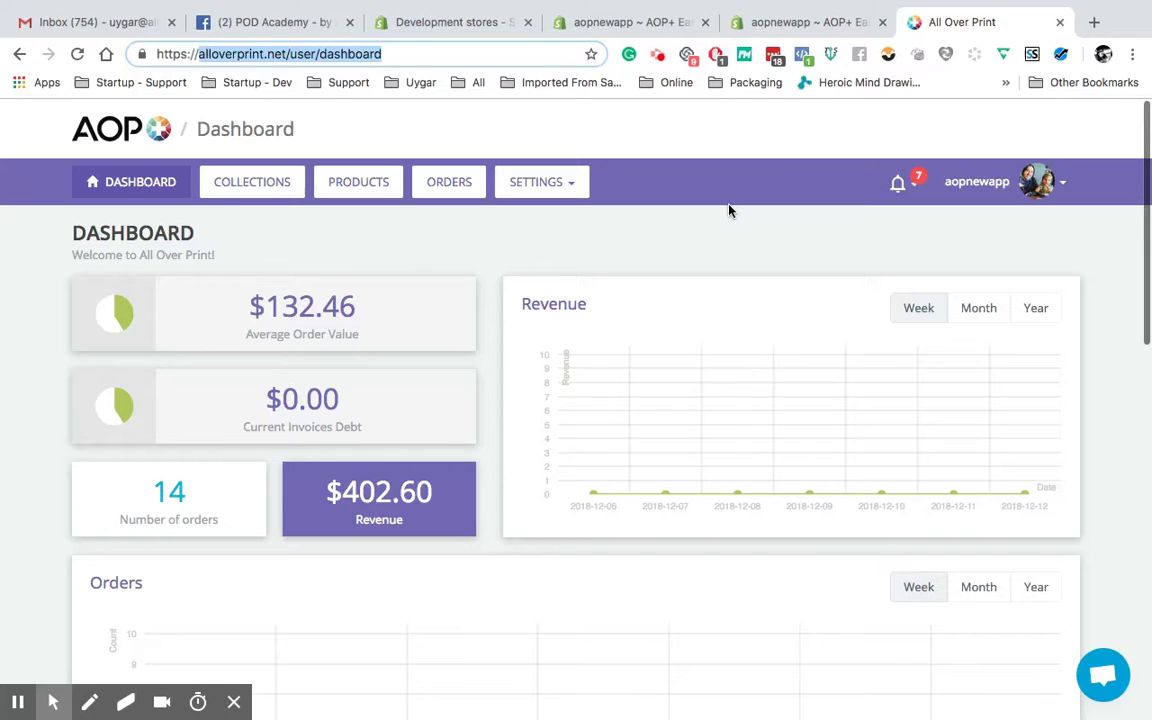
{"action": "left_click", "coordinate": [764, 22]}
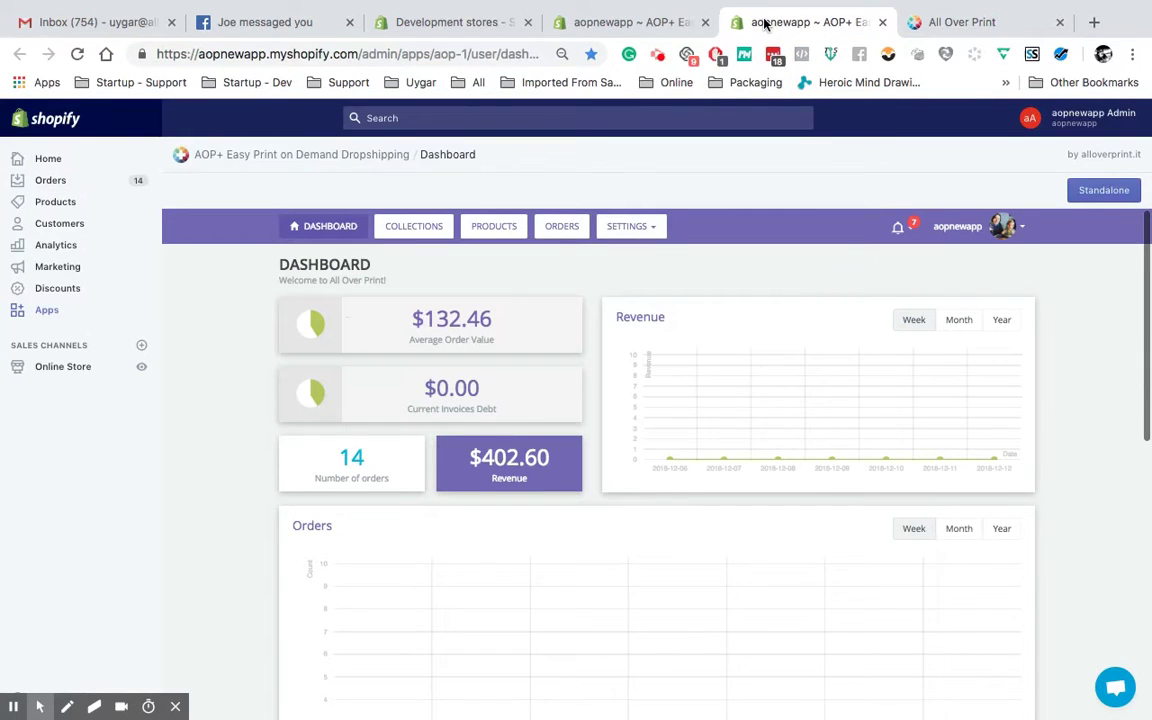
{"action": "left_click", "coordinate": [948, 22]}
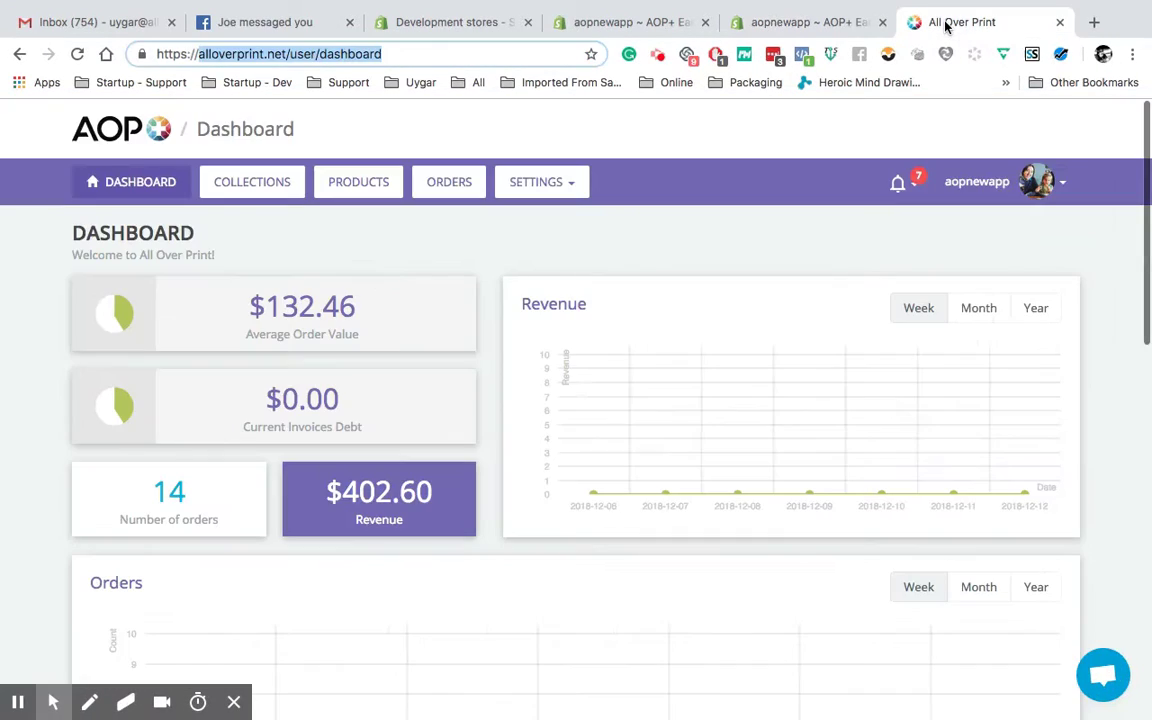
{"action": "left_click", "coordinate": [300, 57]}
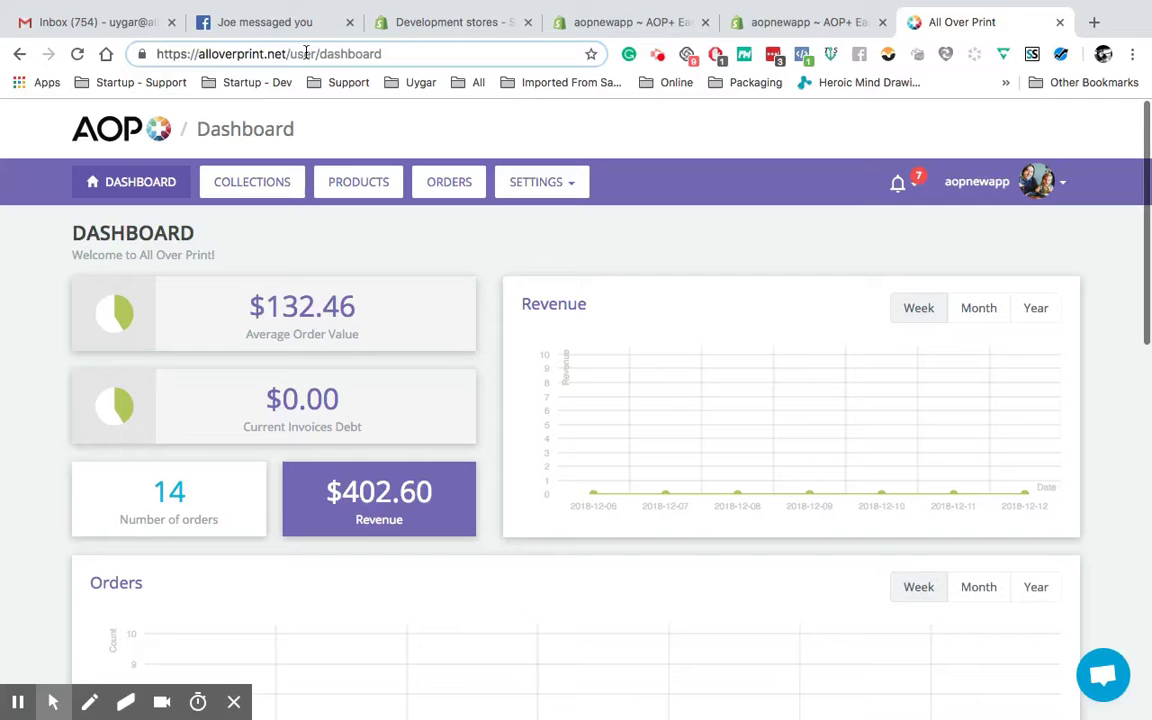
{"action": "left_click", "coordinate": [349, 22]}
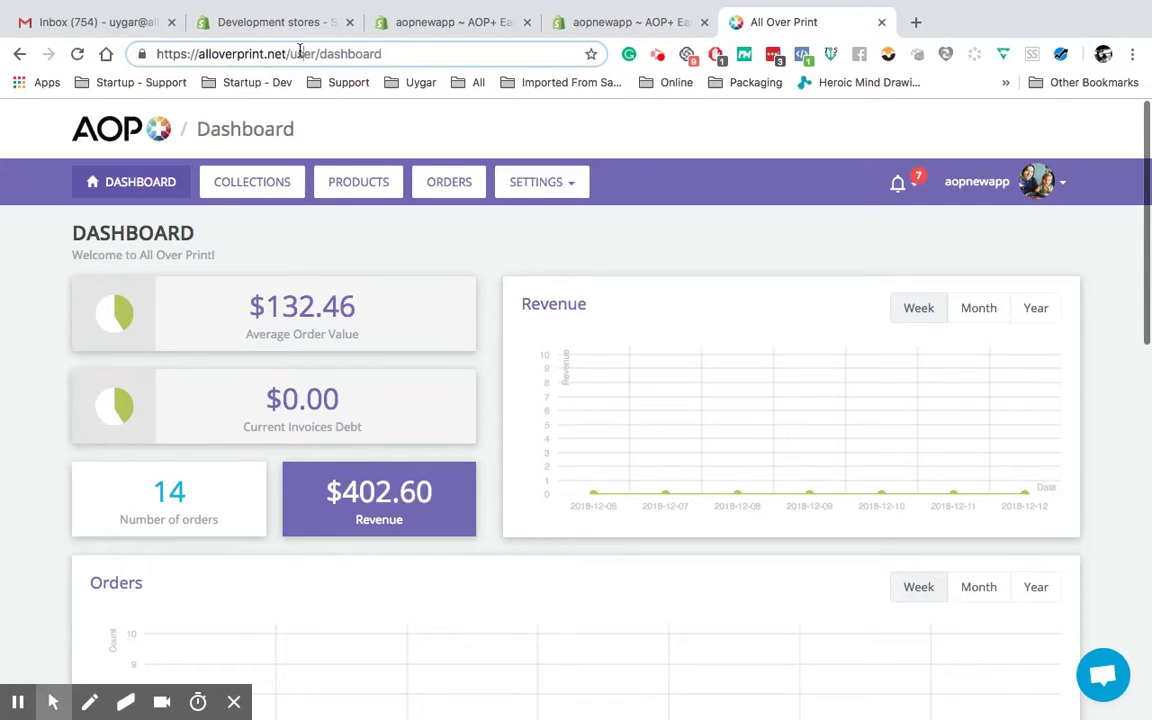
{"action": "left_click_drag", "start_coordinate": [290, 52], "coordinate": [440, 57]}
{"action": "key", "text": "BackSpace"}
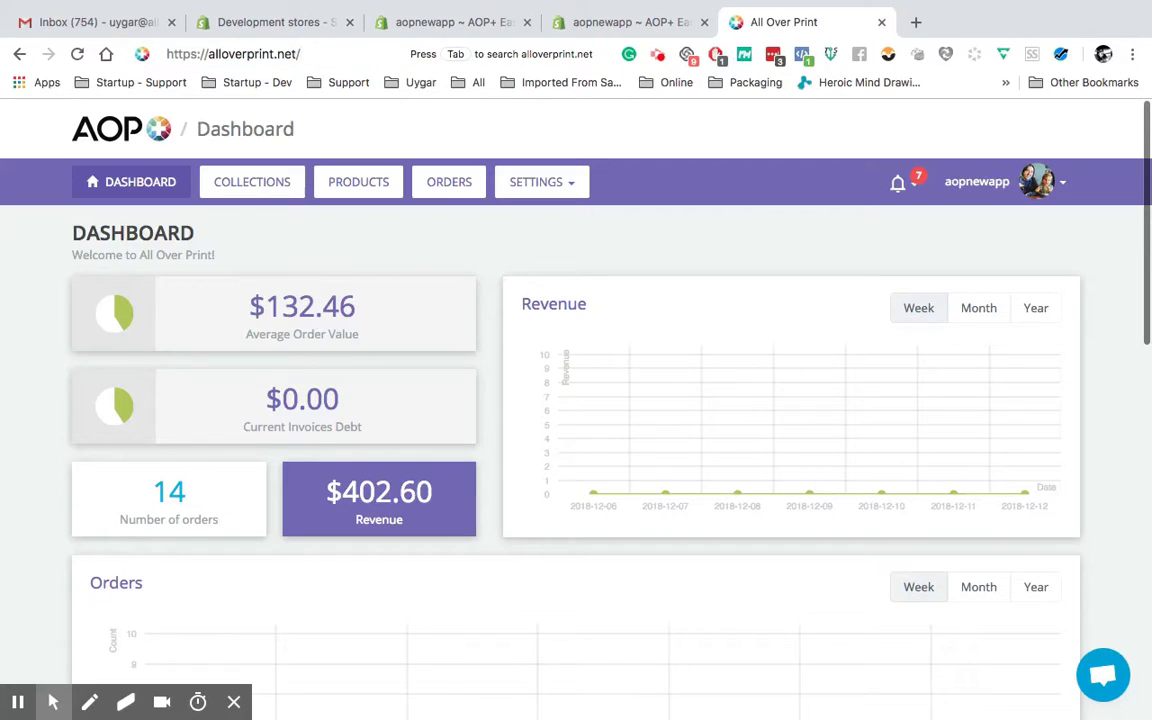
{"action": "key", "text": "Return"}
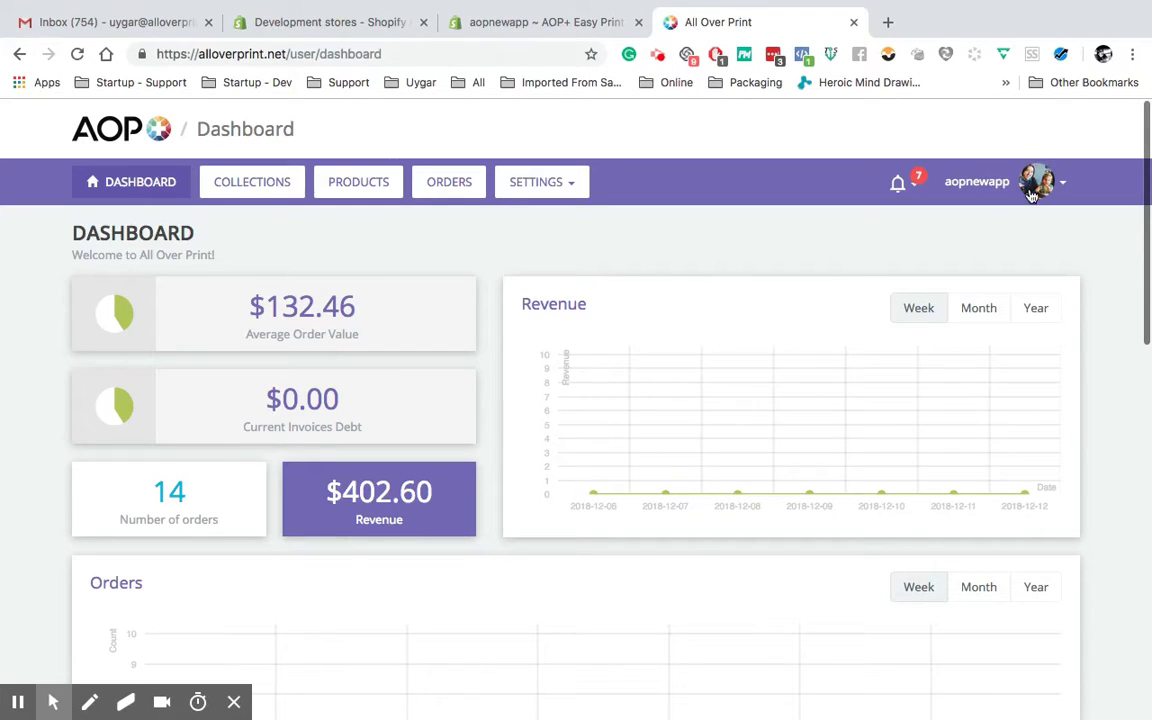
Step: Close the Shopify-embedded AOP+ page and log out of the aopnewapp account on the standalone dashboard
{"action": "left_click", "coordinate": [1061, 190]}
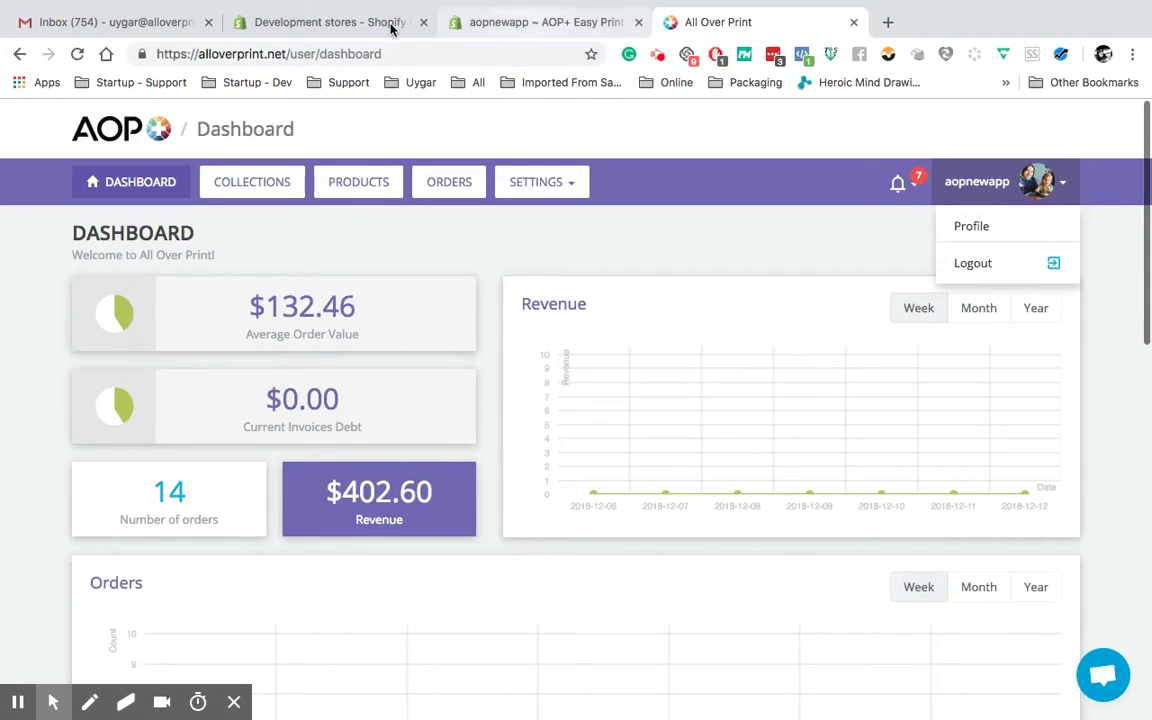
{"action": "left_click", "coordinate": [546, 28]}
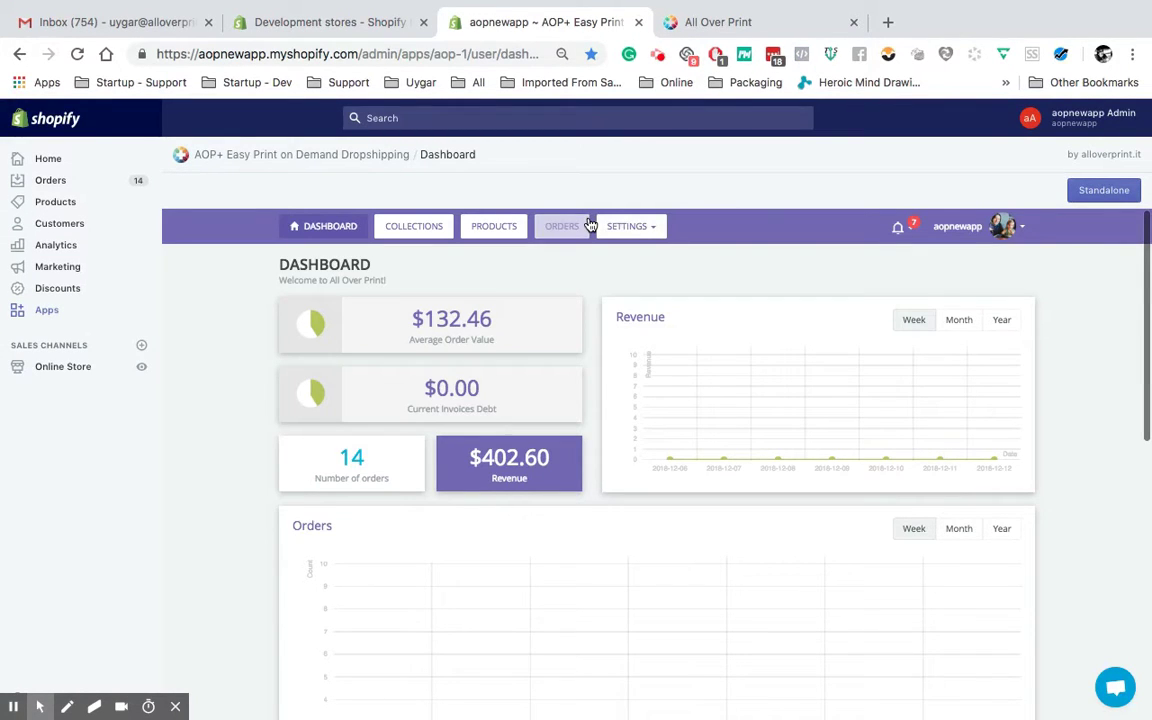
{"action": "left_click", "coordinate": [638, 22]}
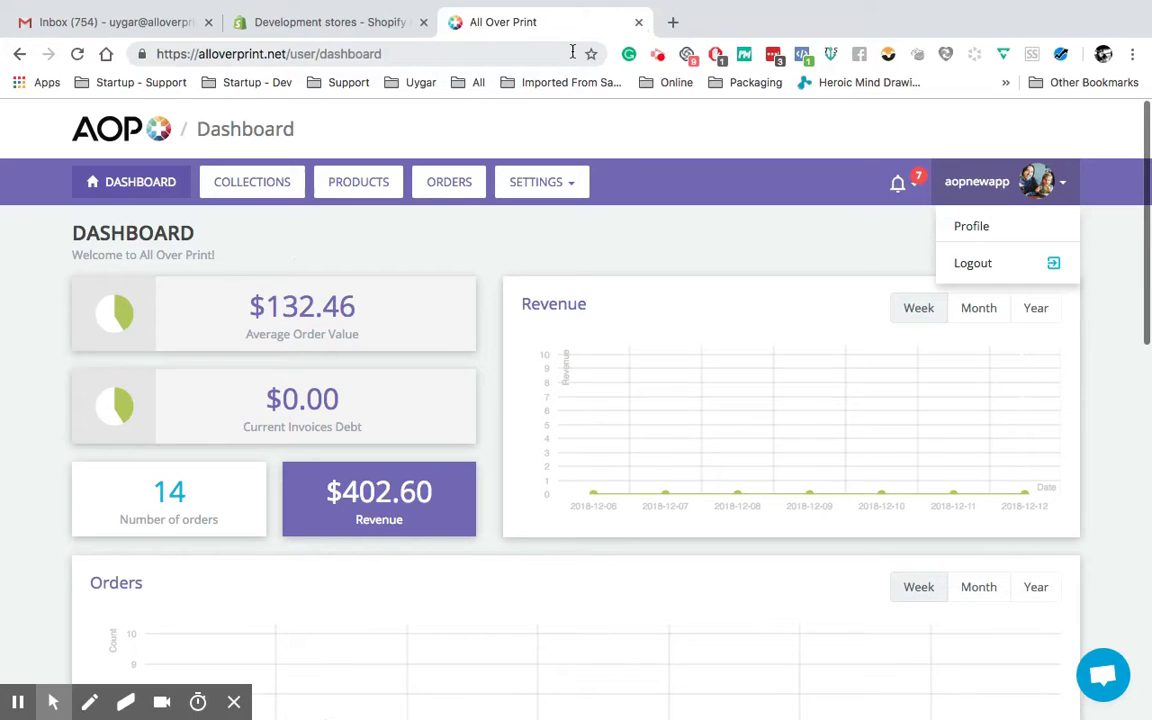
{"action": "left_click", "coordinate": [990, 264]}
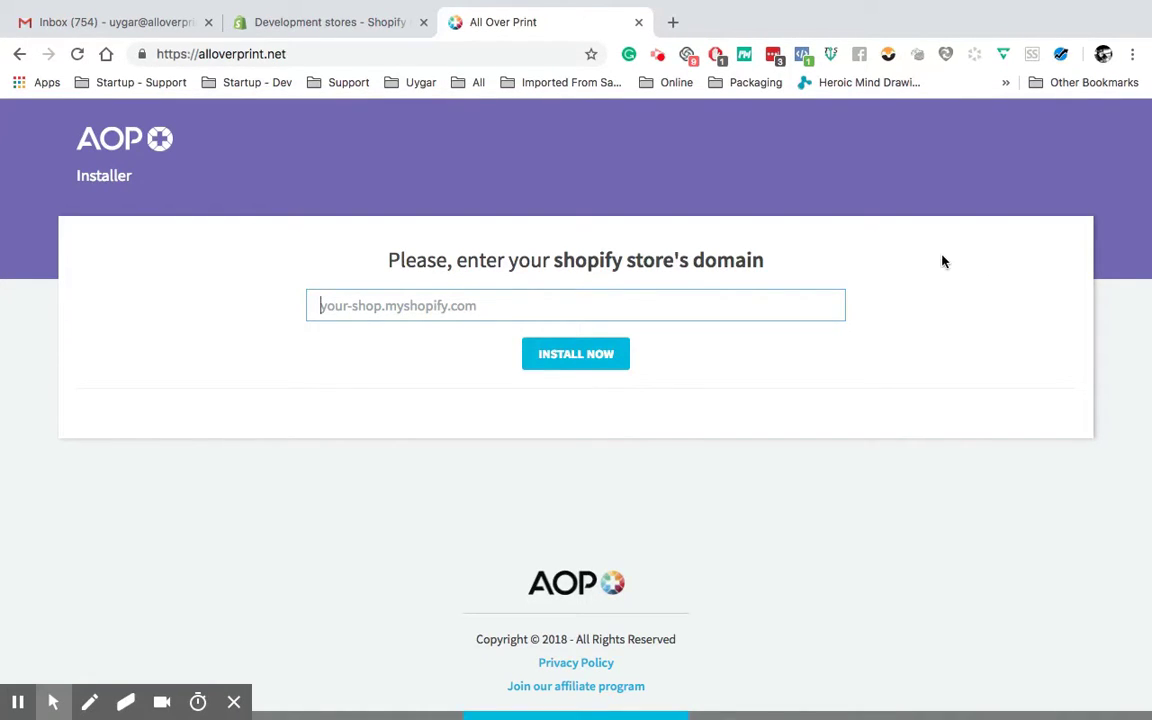
Step: Open the AOP+ Etsy installer page at aop.plus/etsy
{"action": "left_click", "coordinate": [246, 54]}
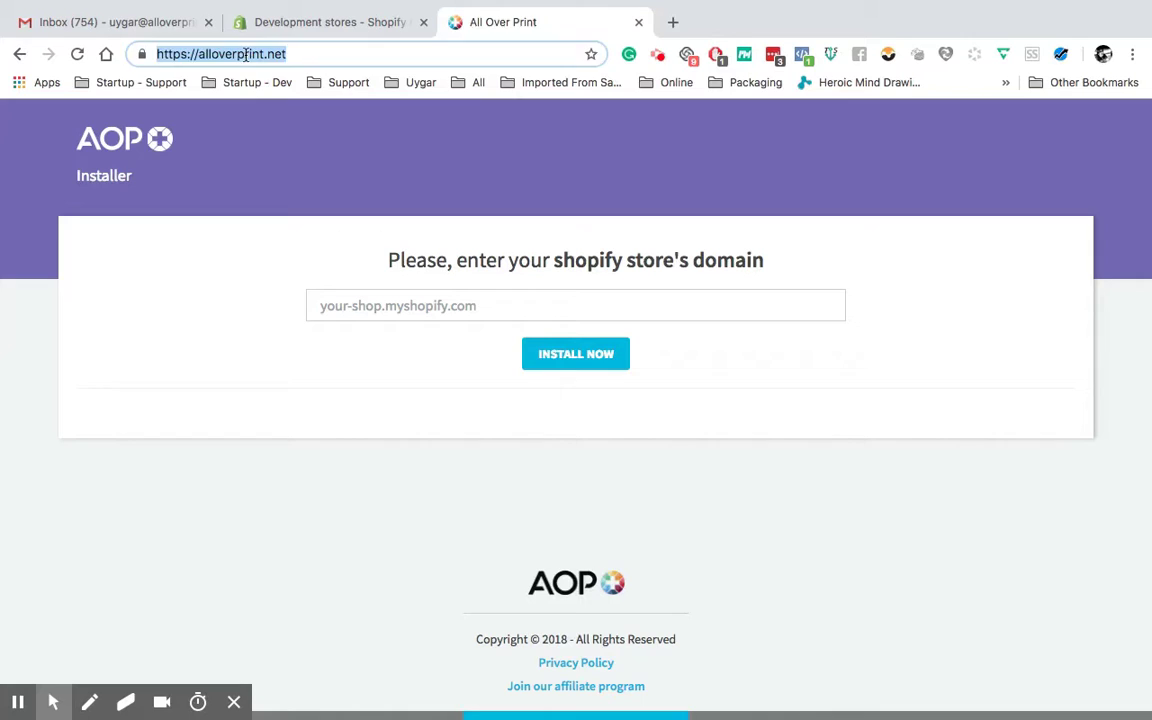
{"action": "type", "text": "aop"}
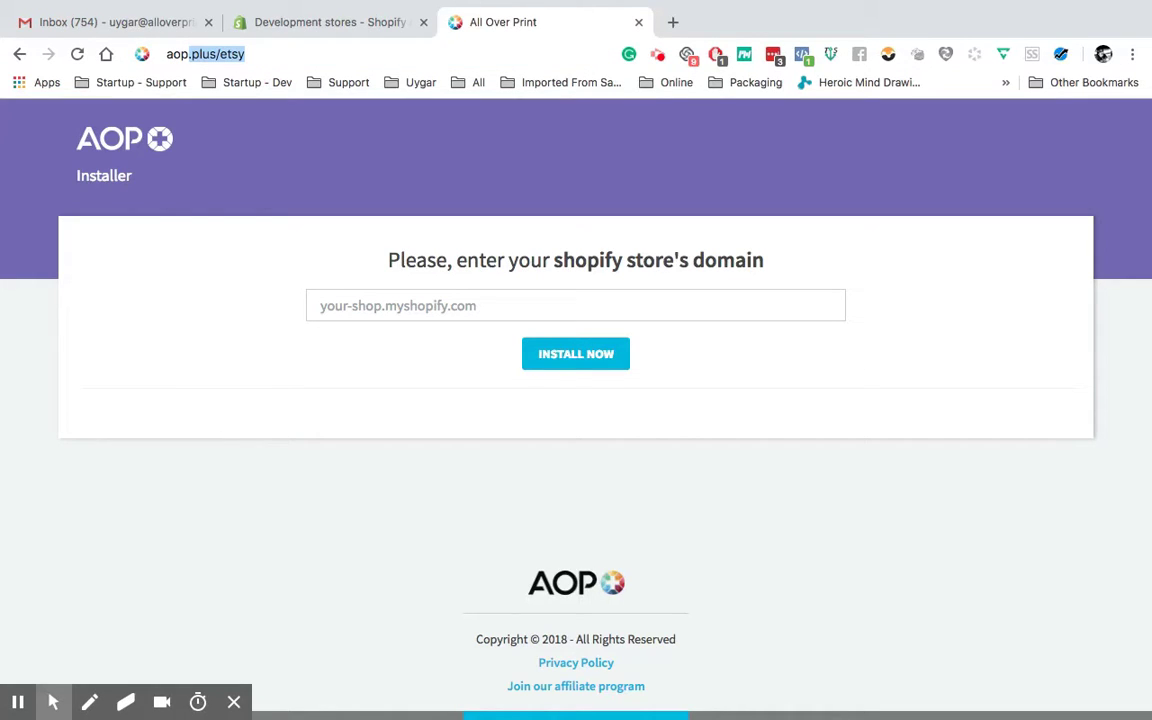
{"action": "key", "text": "Right"}
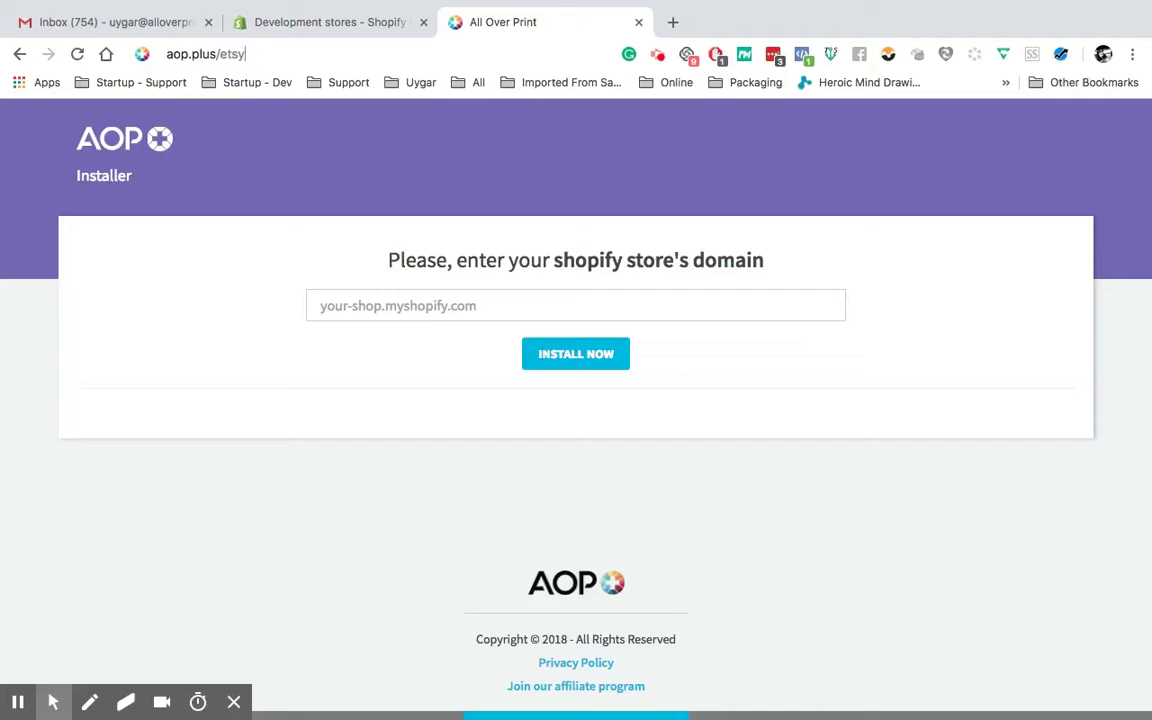
{"action": "key", "text": "Return"}
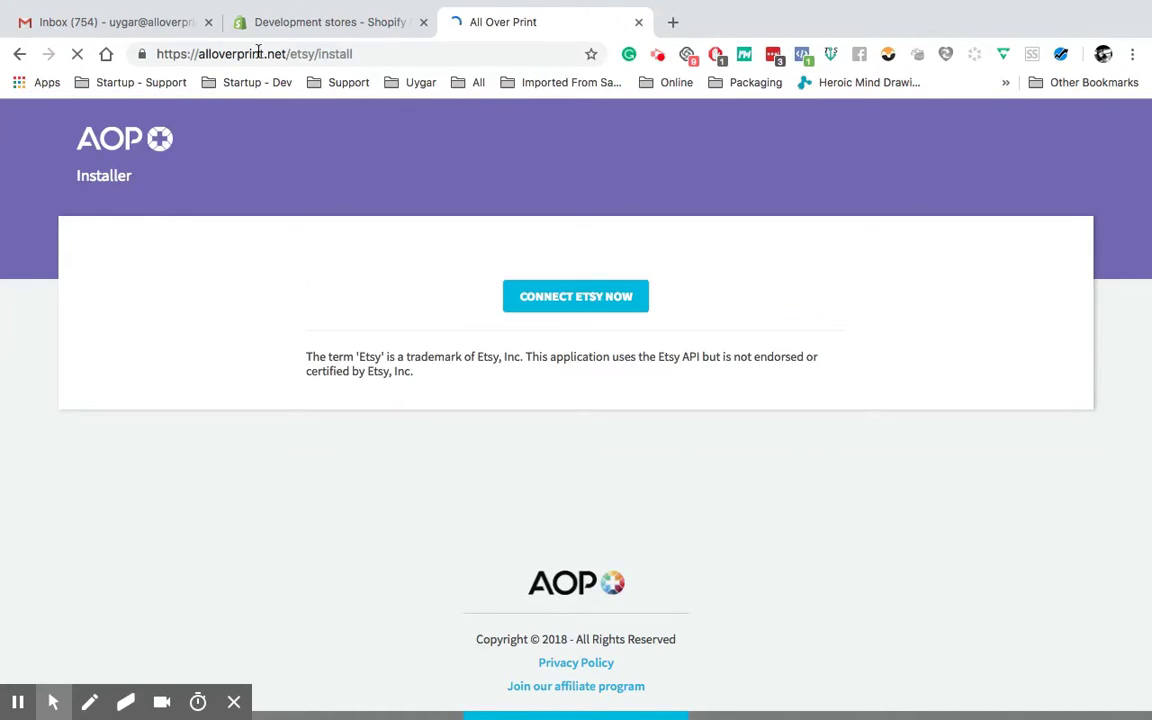
Step: Connect Etsy to AOP+, reviewing the requested permissions and authorising AOP+ Easy Print on Demand Dropshipping for the signed-in account
{"action": "left_click", "coordinate": [542, 311]}
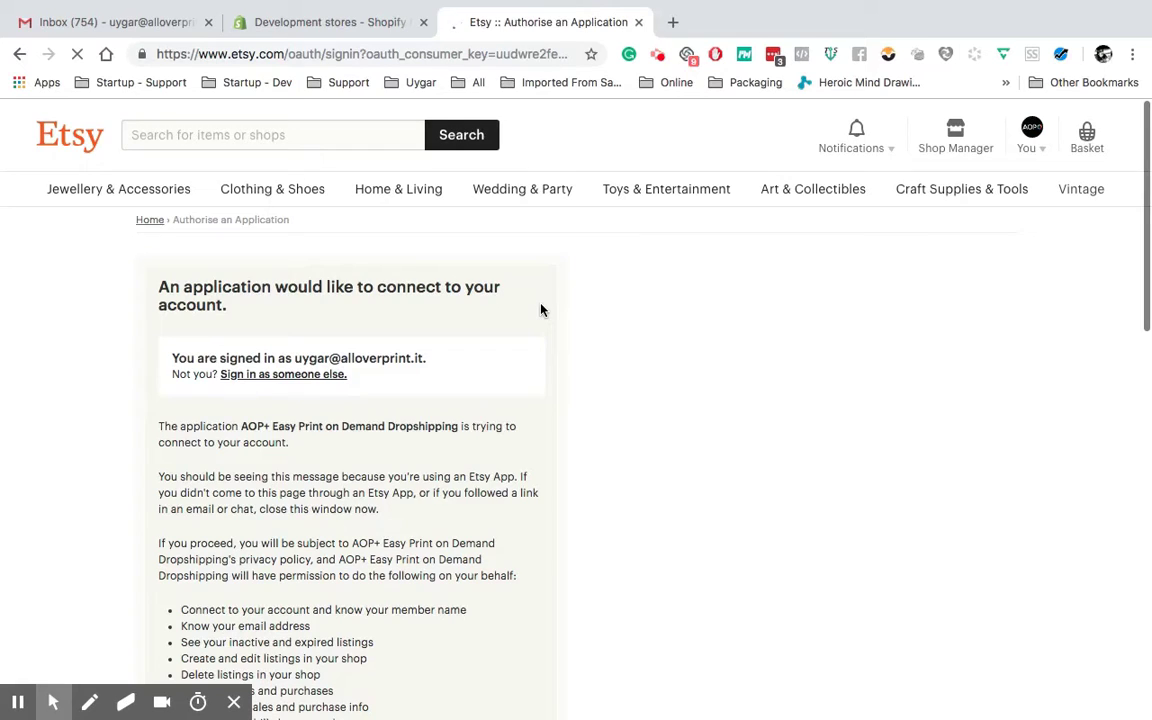
{"action": "scroll", "coordinate": [540, 310], "scroll_direction": "down", "scroll_amount": 3}
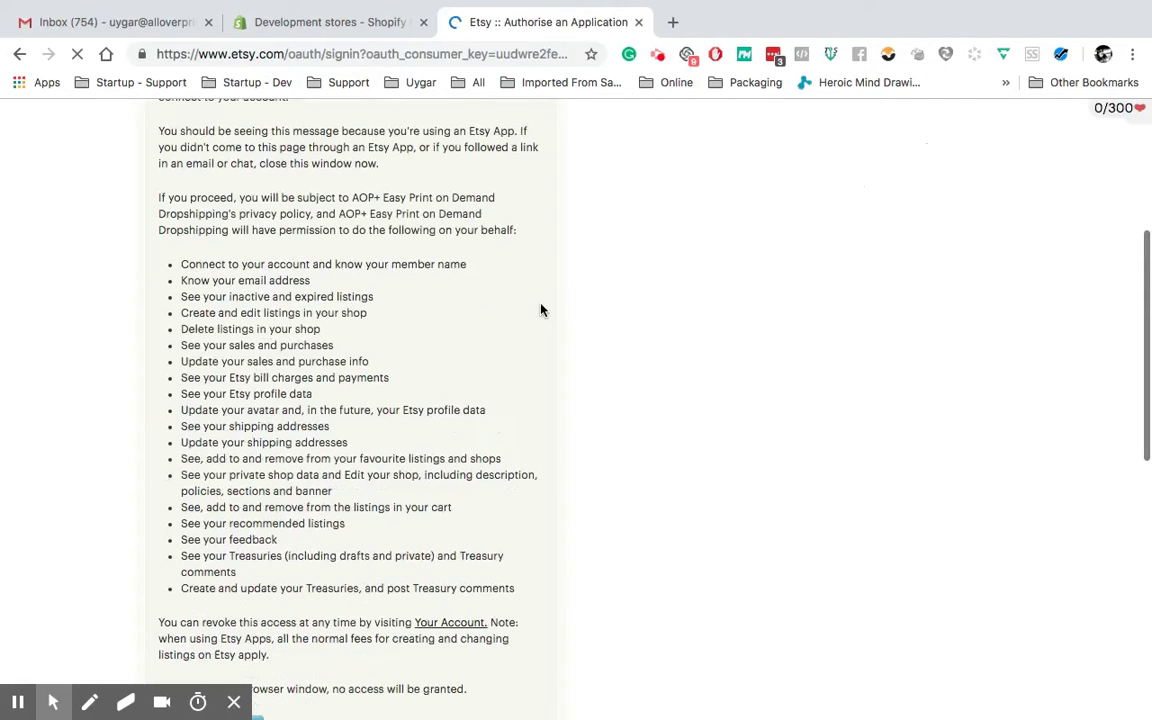
{"action": "scroll", "coordinate": [540, 310], "scroll_direction": "up", "scroll_amount": 1}
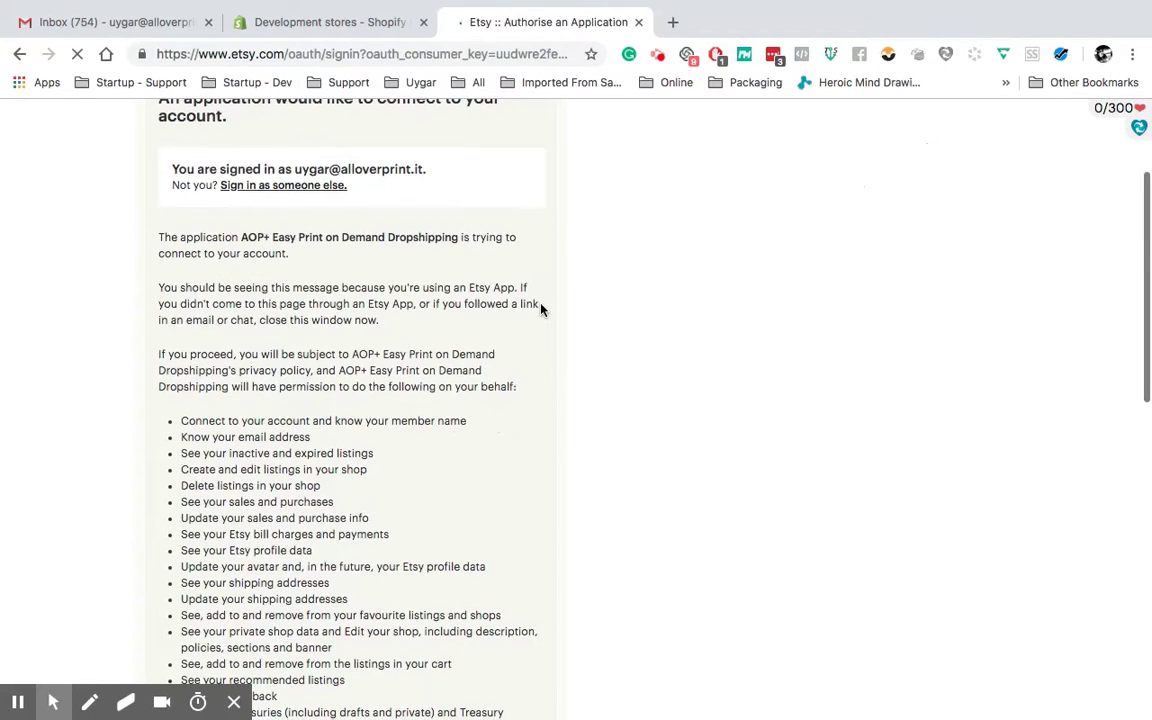
{"action": "scroll", "coordinate": [540, 310], "scroll_direction": "down", "scroll_amount": 4}
{"action": "left_click", "coordinate": [215, 421]}
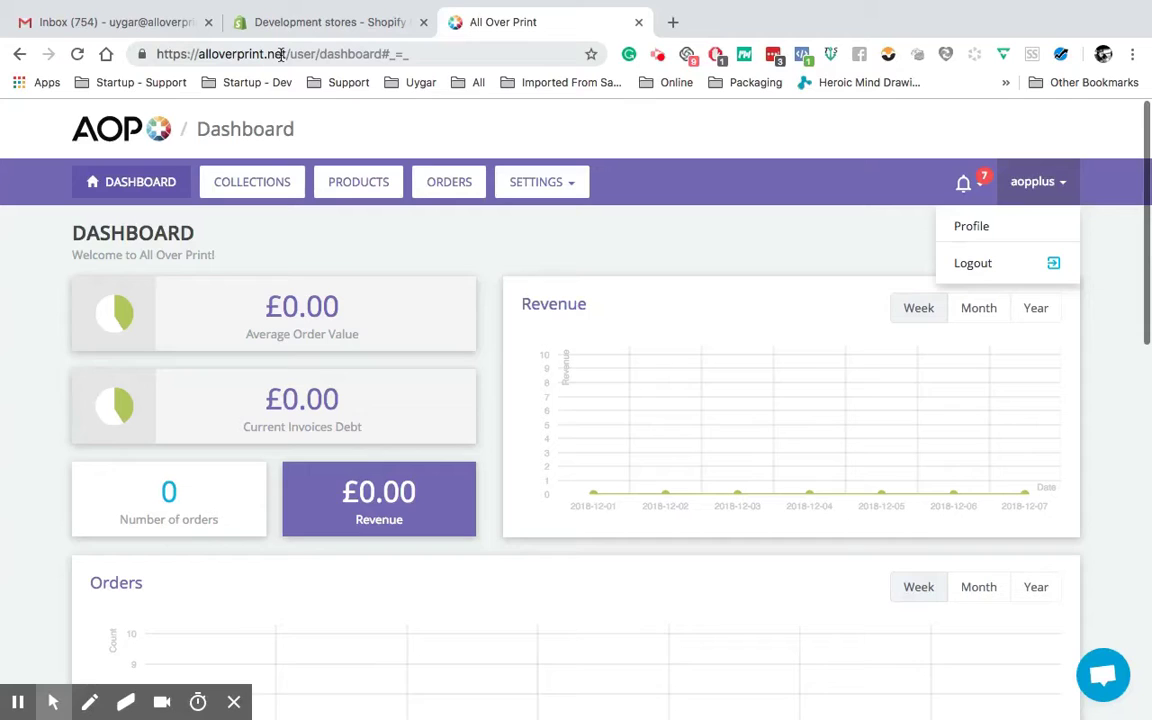
Step: Load aop.plus/etsy again from the connected Etsy shop's AOP+ dashboard
{"action": "left_click", "coordinate": [282, 54]}
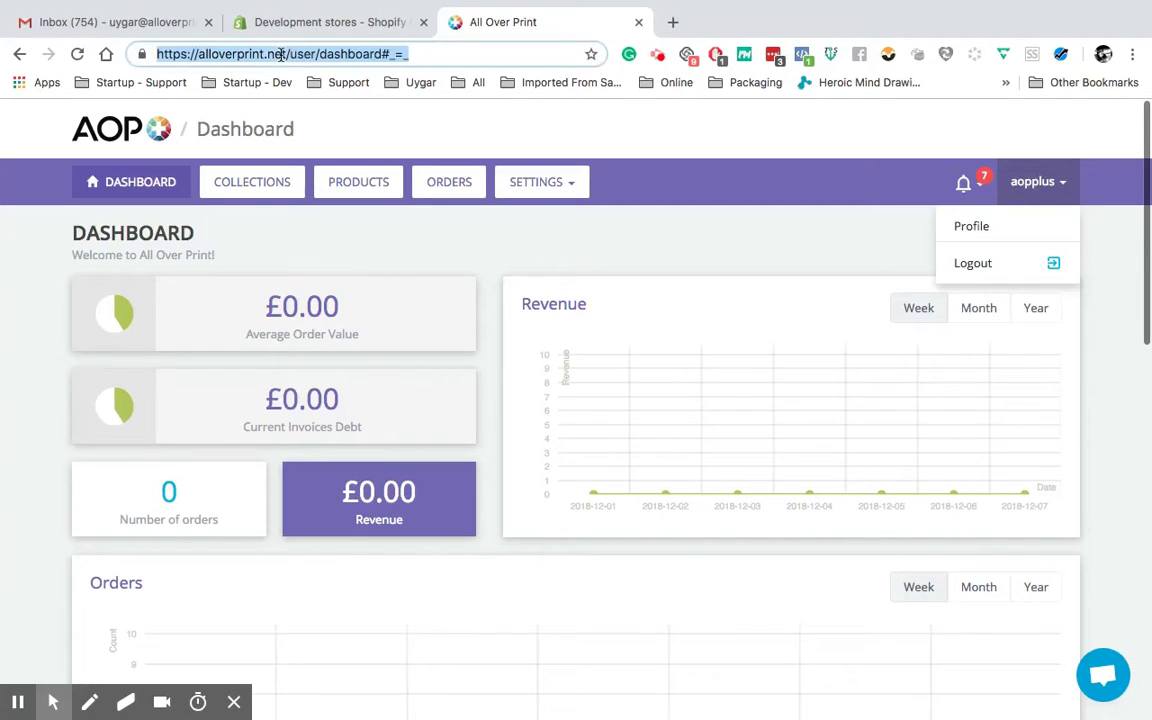
{"action": "type", "text": "aop"}
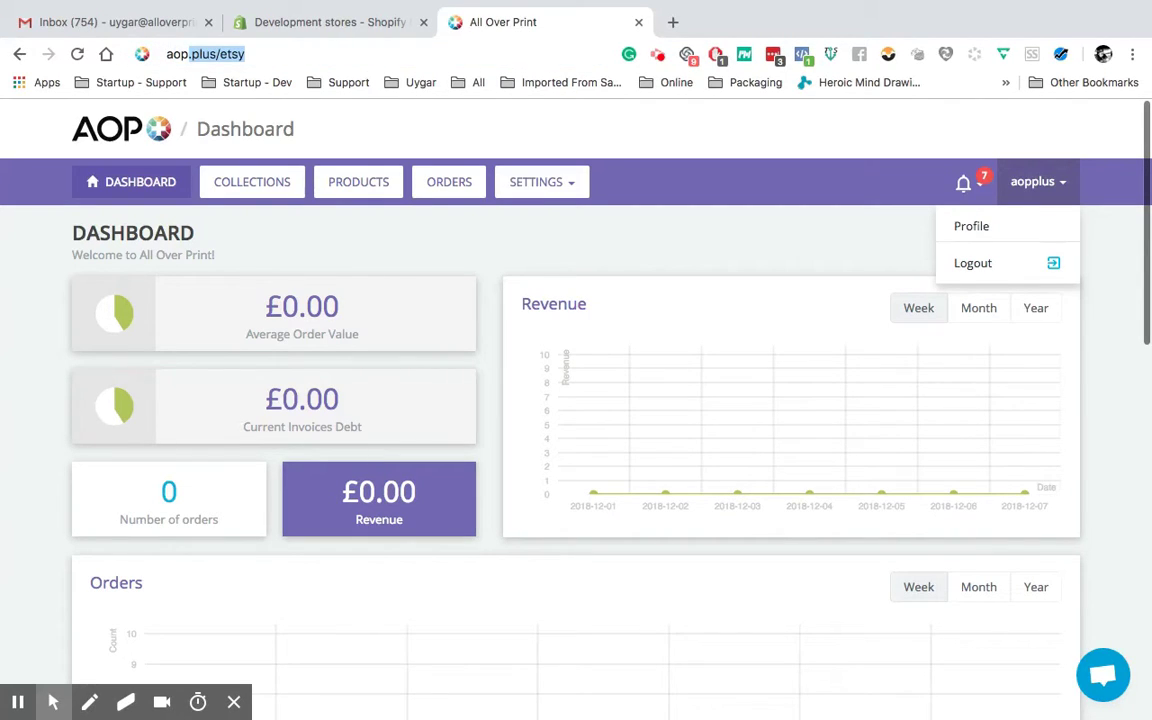
{"action": "key", "text": "Return"}
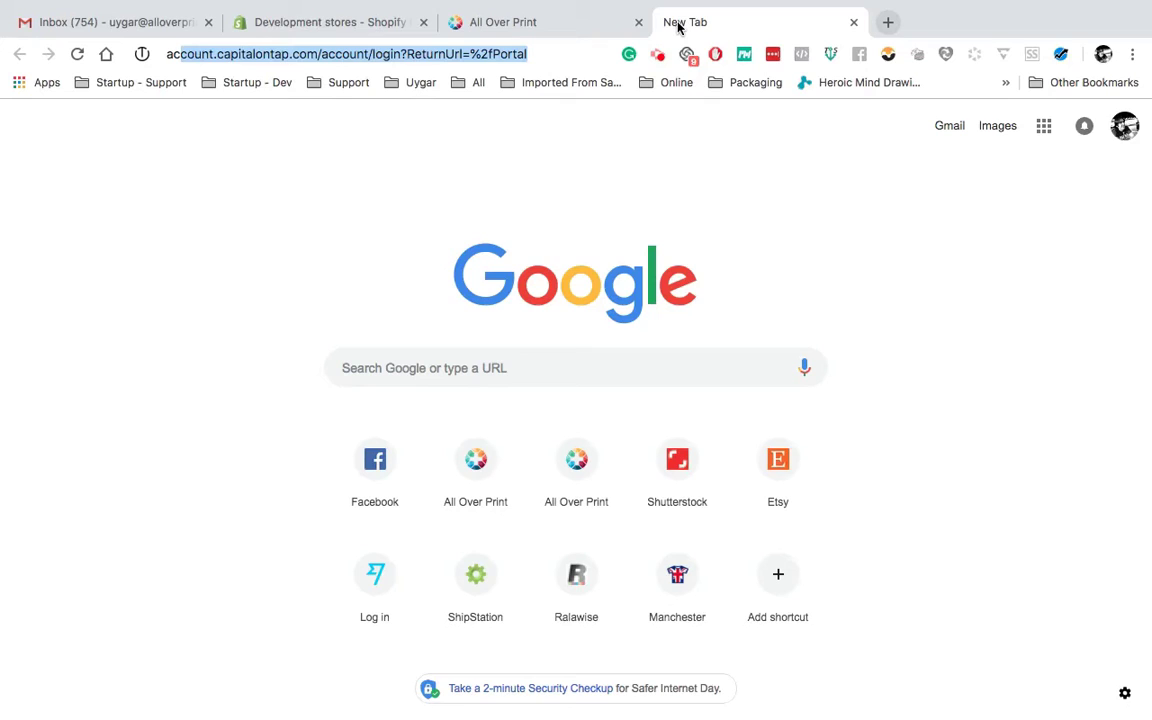
Step: Clear the suggested address in the new tab and search Google for "screencastify"
{"action": "key", "text": "BackSpace"}
{"action": "key", "text": "BackSpace"}
{"action": "key", "text": "BackSpace"}
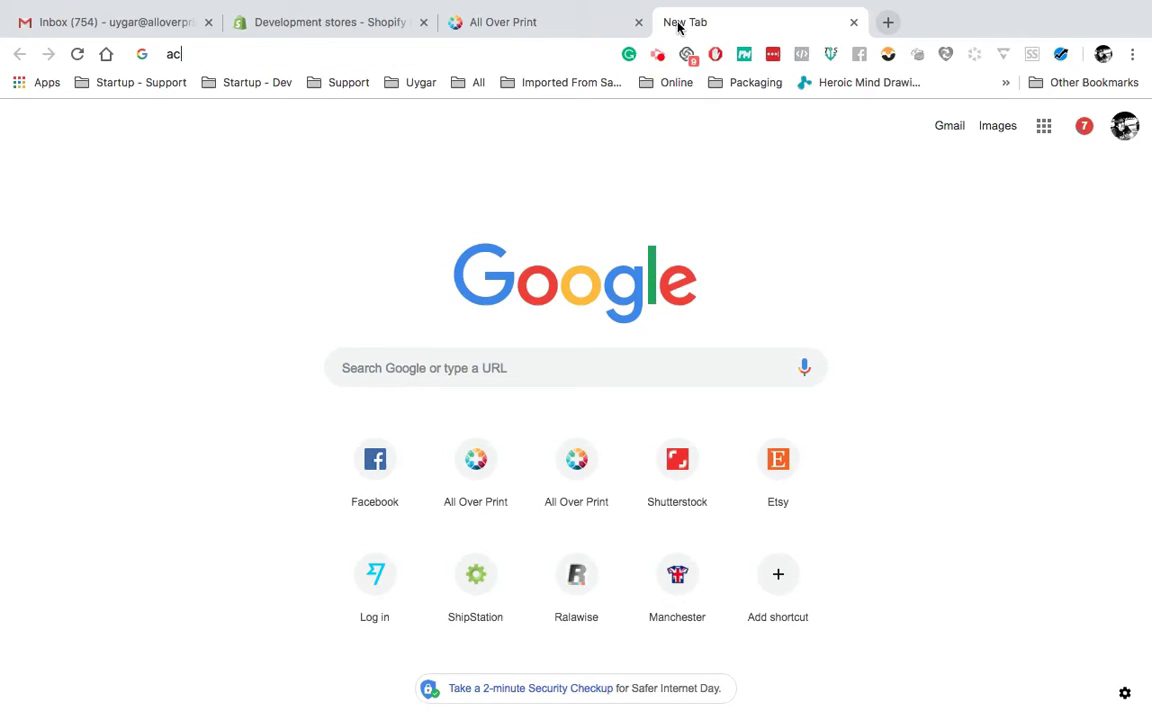
{"action": "type", "text": "screencastify"}
{"action": "key", "text": "Return"}
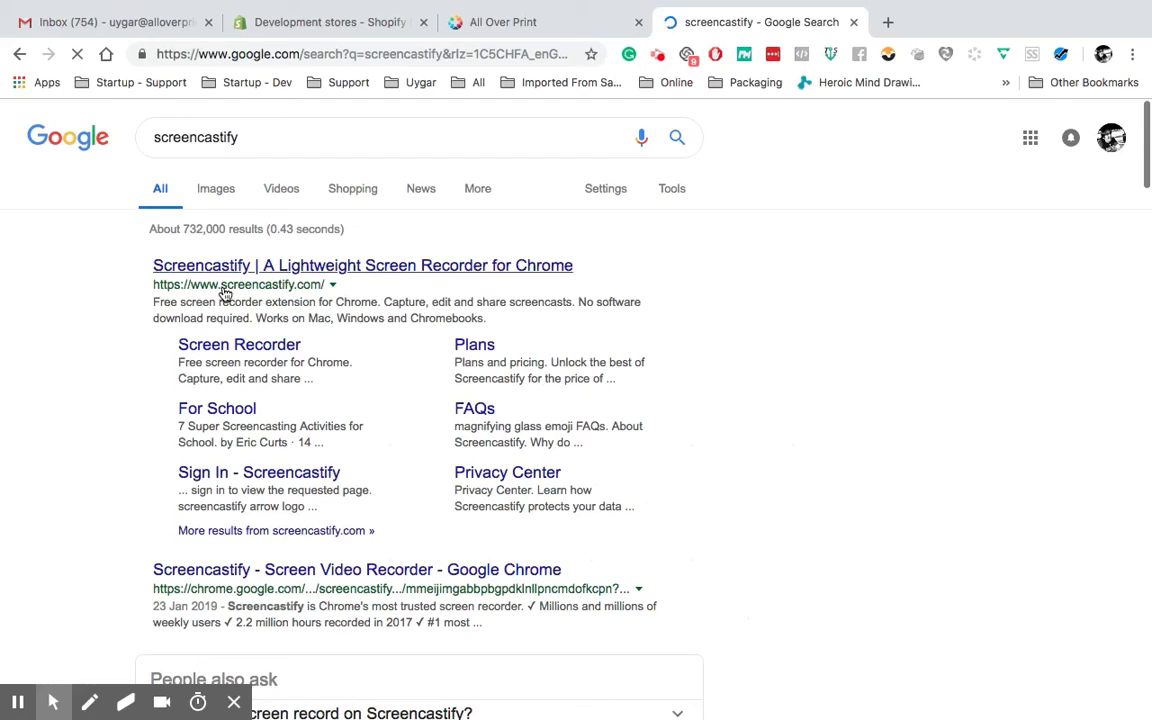
Step: Open the search result "Screencastify | A Lightweight Screen Recorder for Chrome"
{"action": "left_click", "coordinate": [326, 286]}
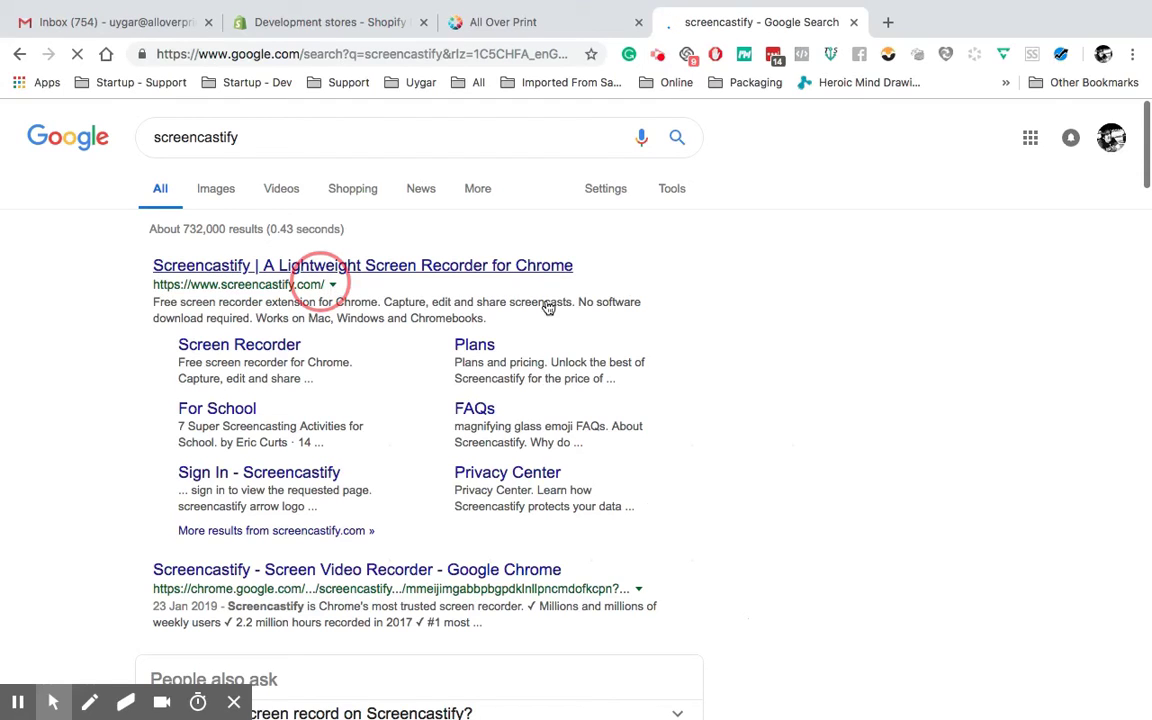
{"action": "left_click", "coordinate": [660, 430]}
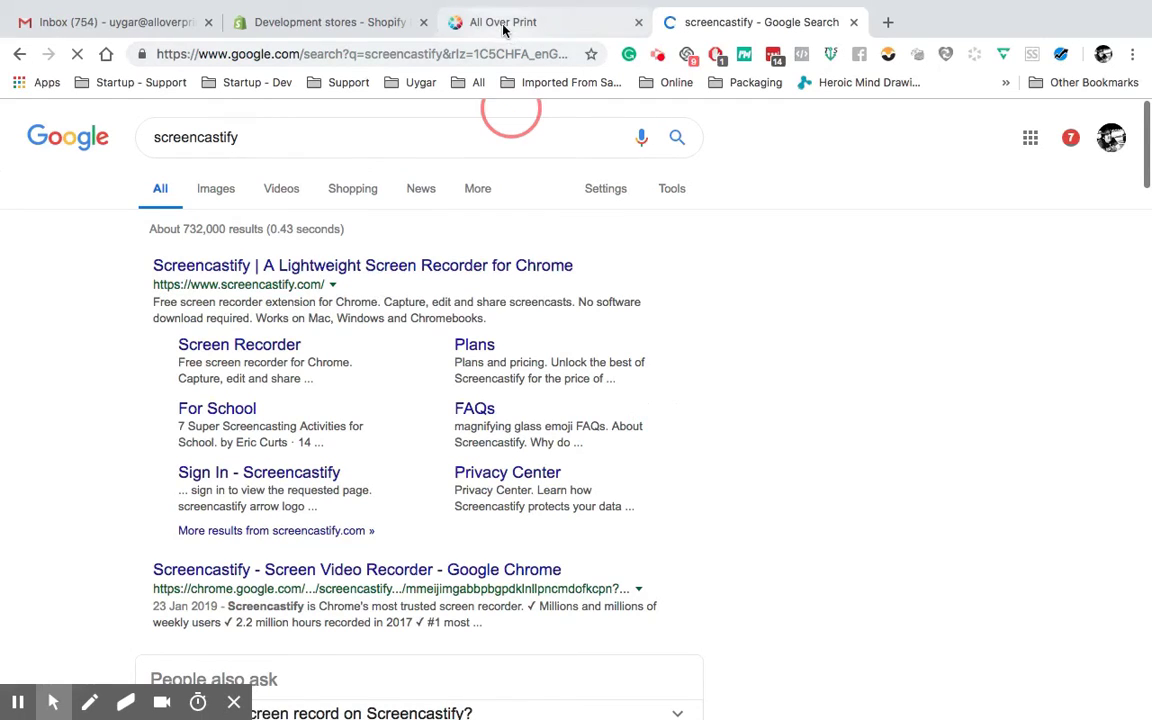
{"action": "left_click", "coordinate": [541, 266]}
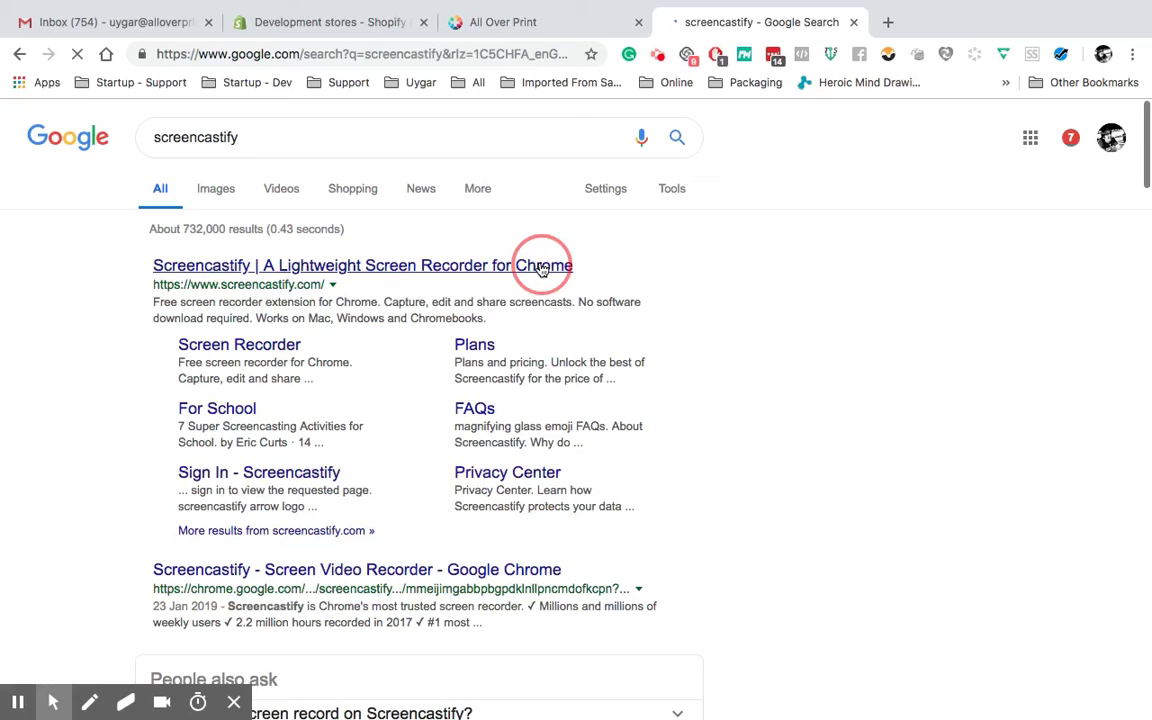